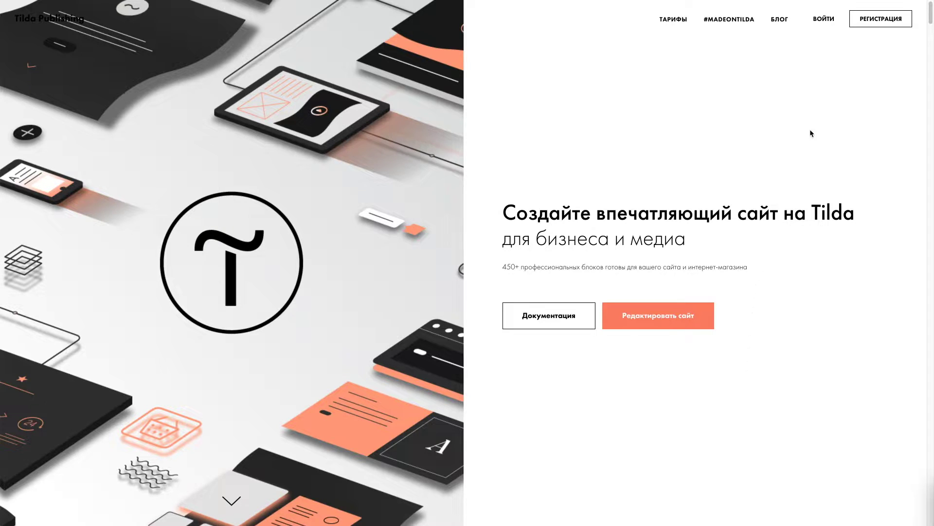
# Step: Log in and open user management for Личный кабинет in the settings of My awesome site
pyautogui.click(827, 23)
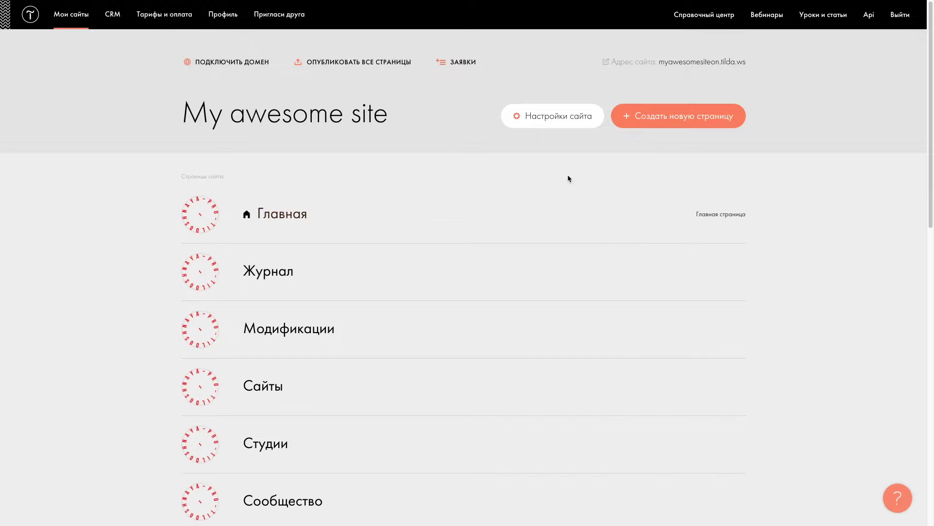
pyautogui.click(558, 119)
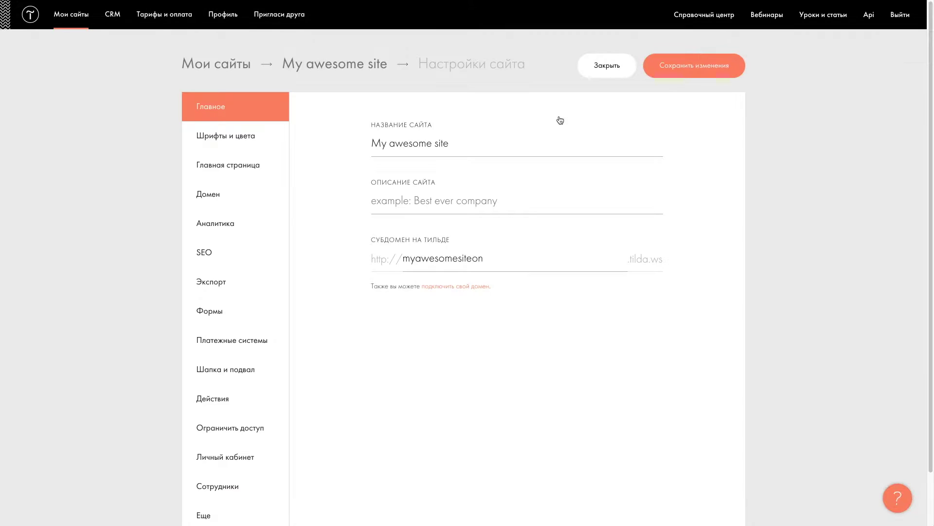
pyautogui.click(233, 456)
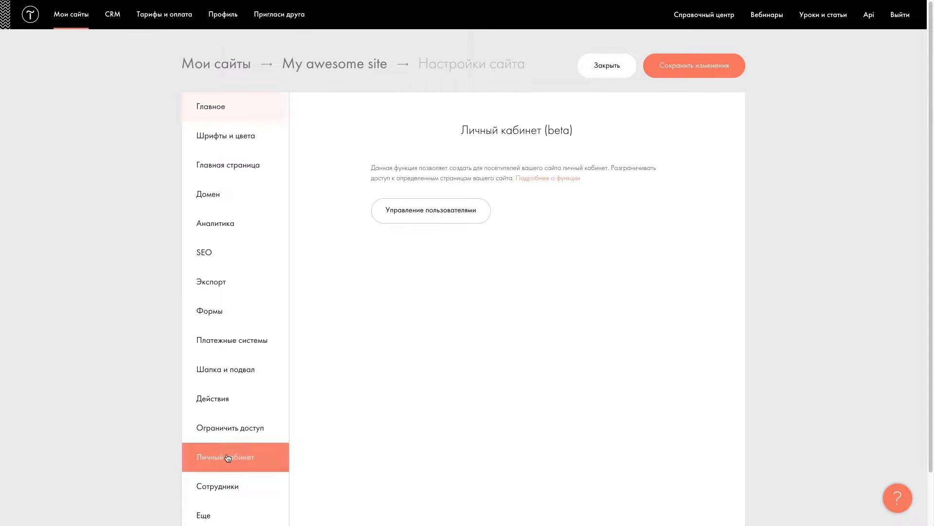
pyautogui.click(415, 212)
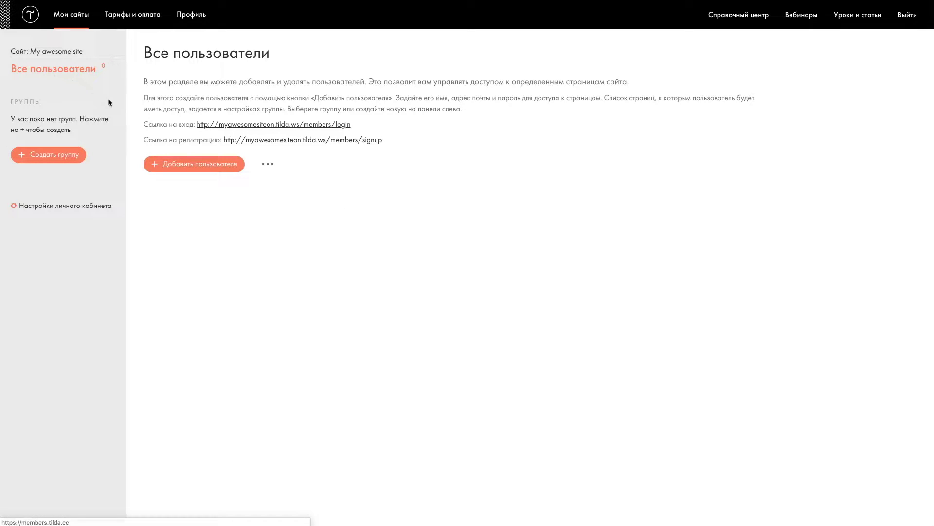
# Step: Add an active user with their name and email, leaving the password to be generated and emailed, and save
pyautogui.click(170, 159)
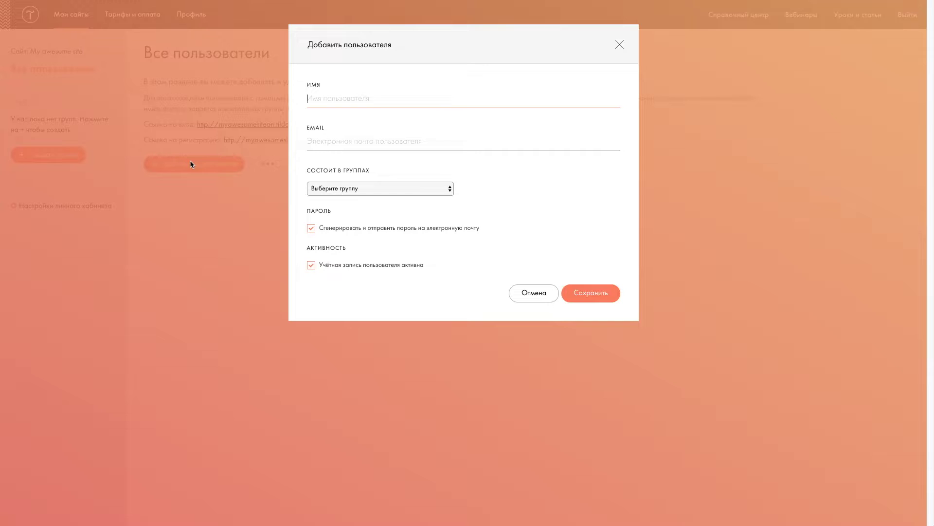
pyautogui.click(390, 117)
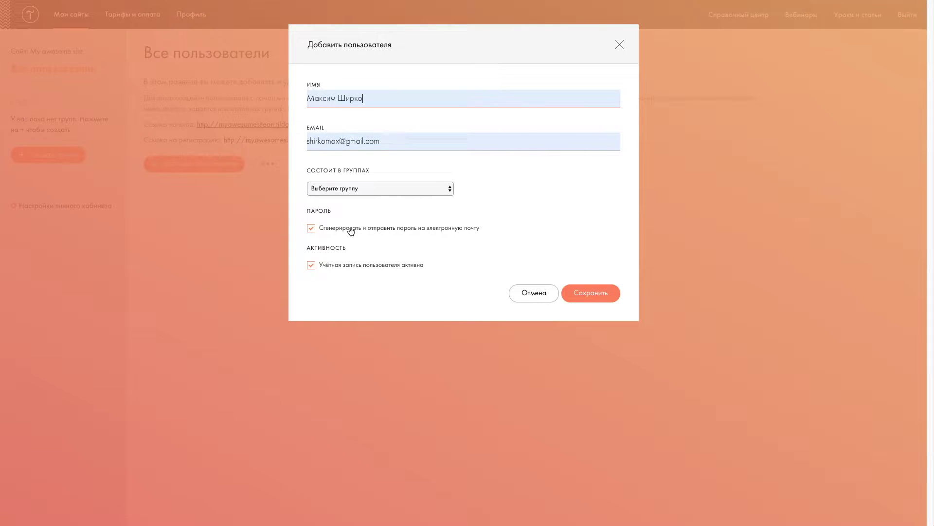
pyautogui.click(311, 228)
pyautogui.click(336, 248)
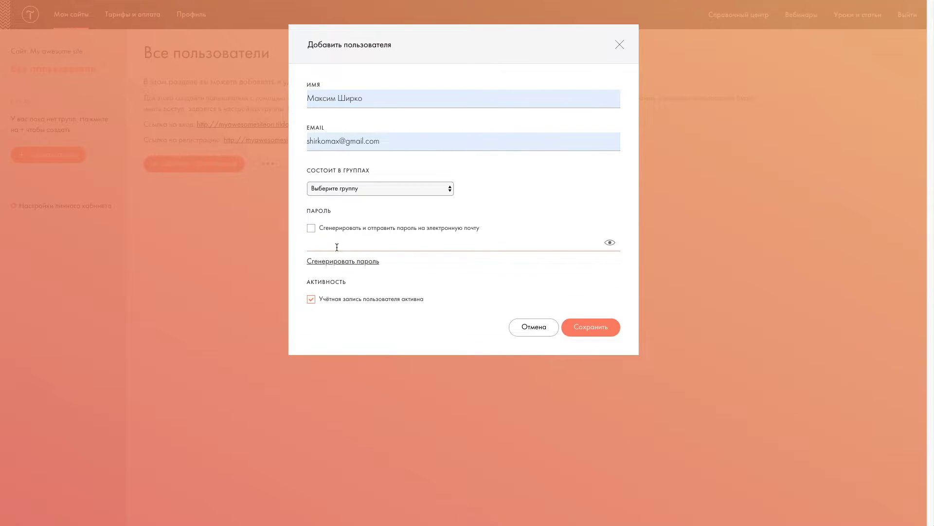
pyautogui.click(401, 228)
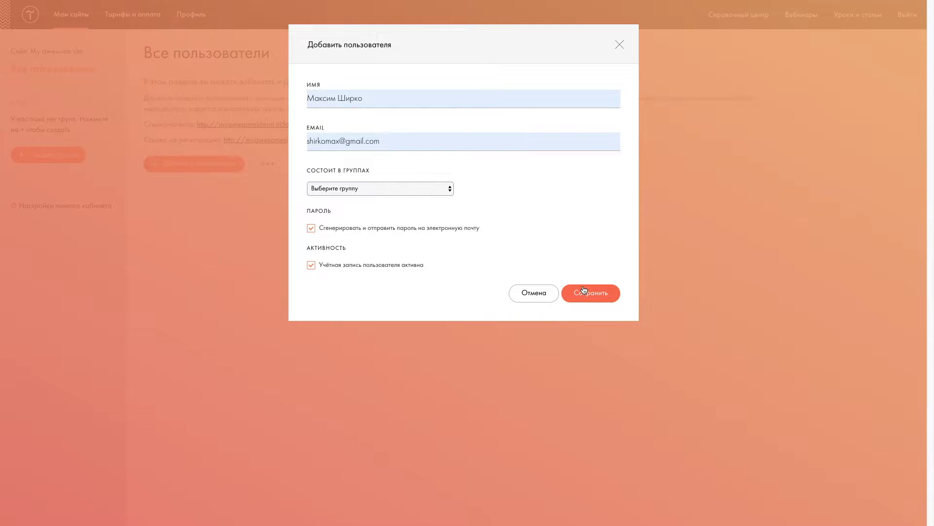
pyautogui.click(385, 137)
pyautogui.click(597, 290)
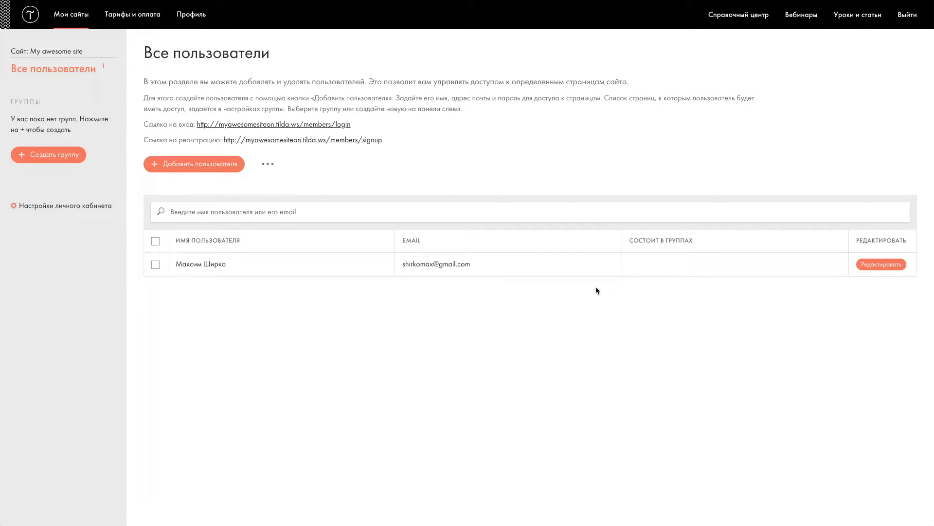
# Step: Highlight the members area's registration link and login link
pyautogui.moveTo(413, 144); pyautogui.dragTo(225, 146)
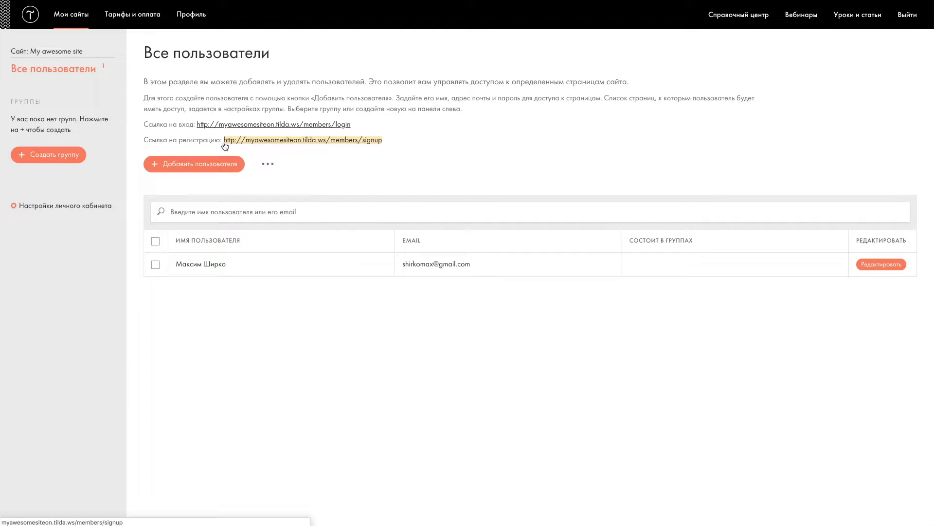
pyautogui.moveTo(369, 124); pyautogui.dragTo(198, 125)
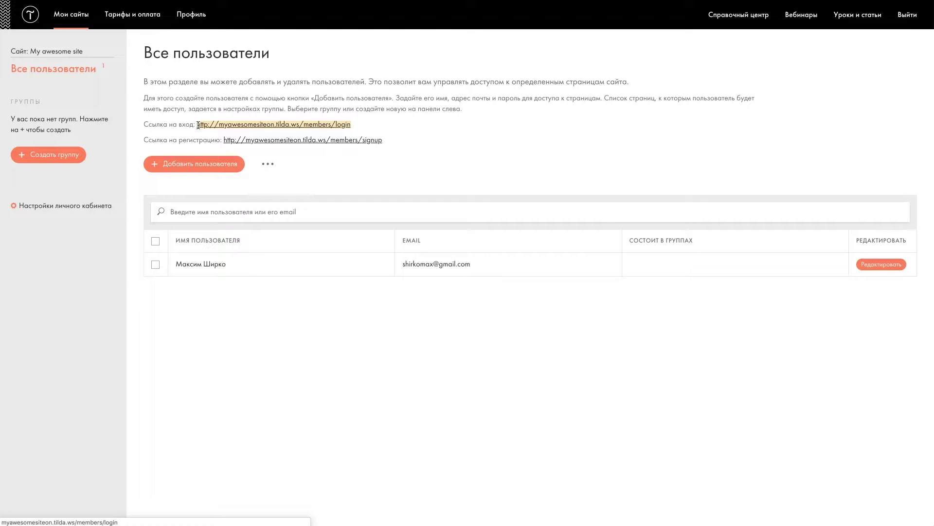
pyautogui.click(209, 107)
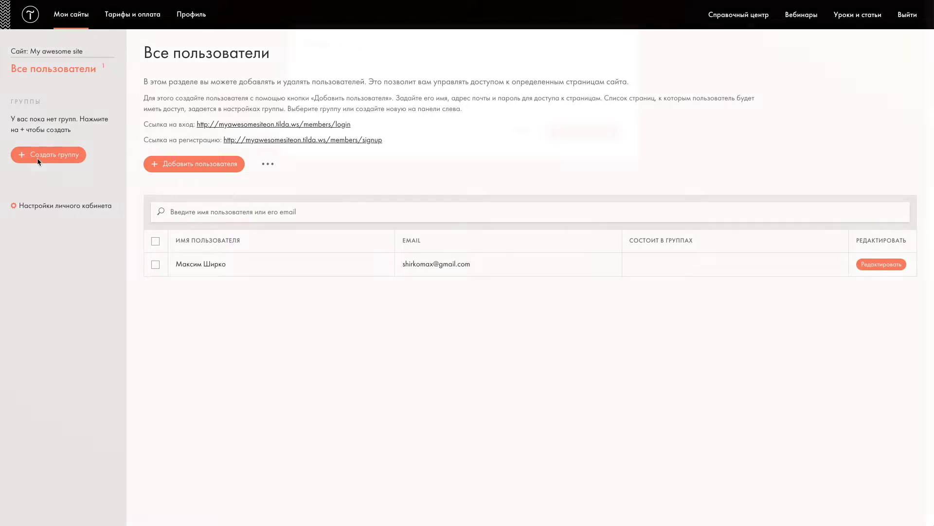
# Step: Create the group Группа 1 and add the existing user to it
pyautogui.click(37, 157)
pyautogui.click(563, 130)
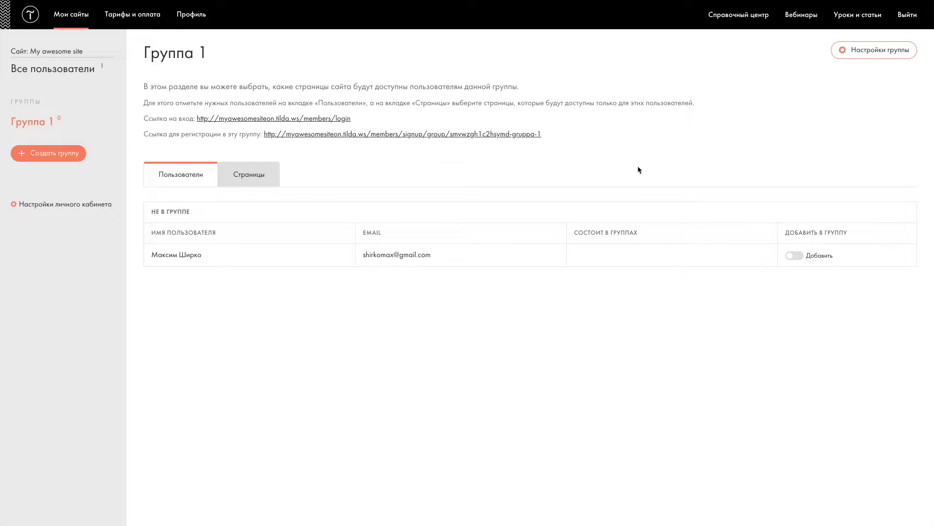
pyautogui.click(794, 257)
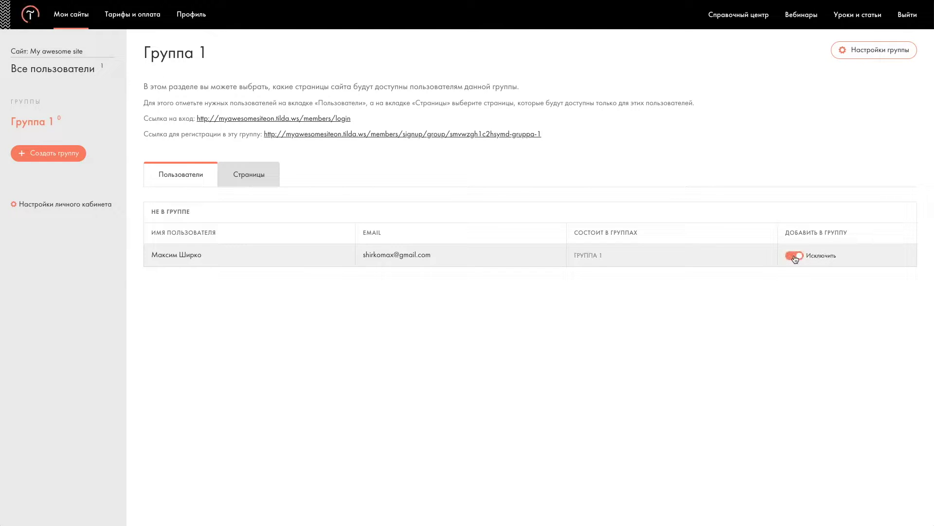
# Step: Check the group member's user details and give Группа 1 access to the Студии page
pyautogui.click(172, 254)
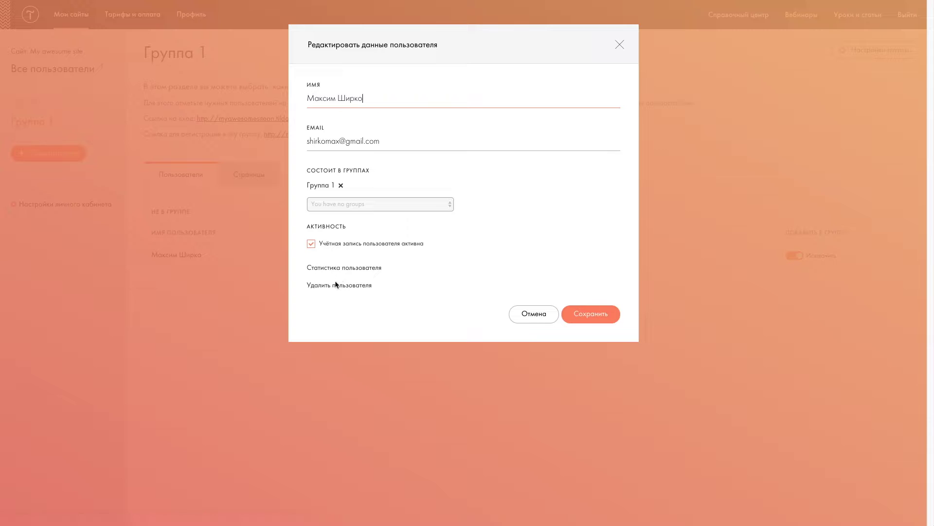
pyautogui.click(544, 311)
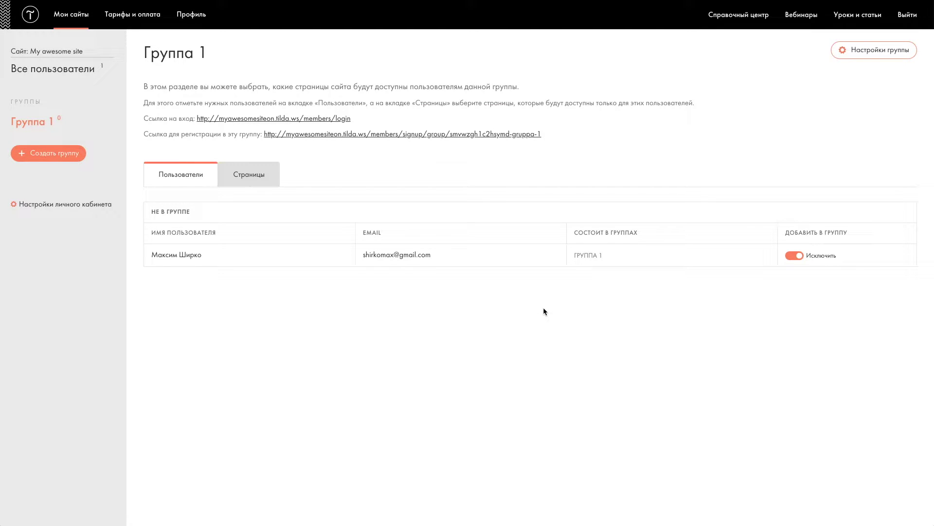
pyautogui.click(262, 178)
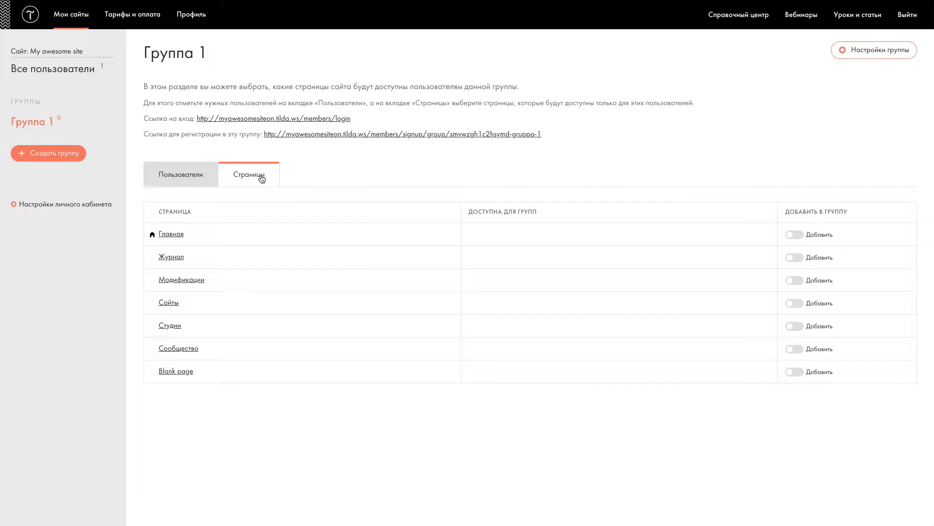
pyautogui.click(791, 328)
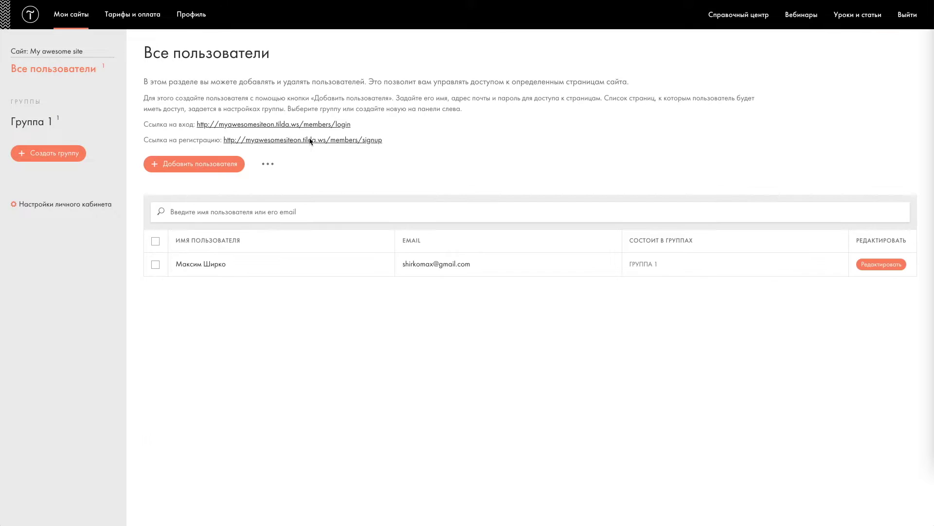
# Step: Open the members login page, fill in the user's email and go to the password field
pyautogui.click(318, 125)
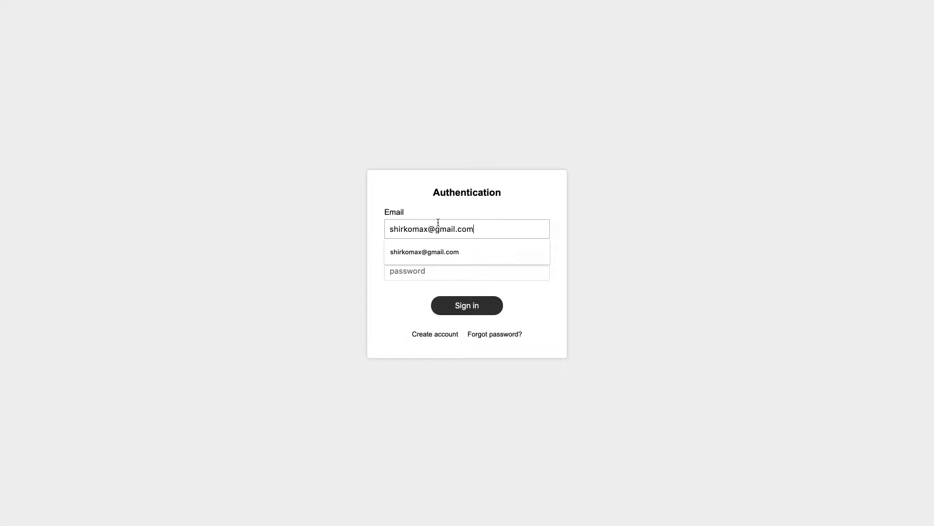
pyautogui.click(403, 272)
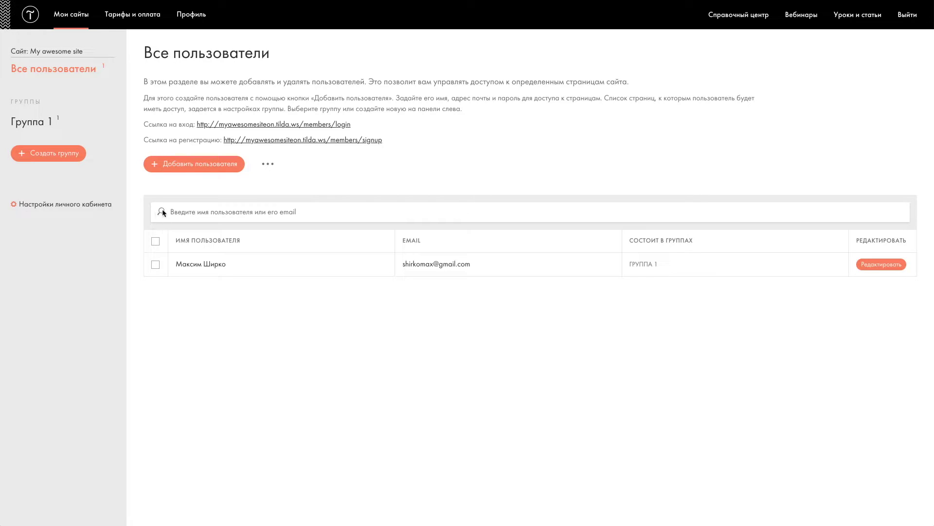
# Step: Review the settings of Личный кабинет and the background options for its registration and authorization page
pyautogui.click(81, 208)
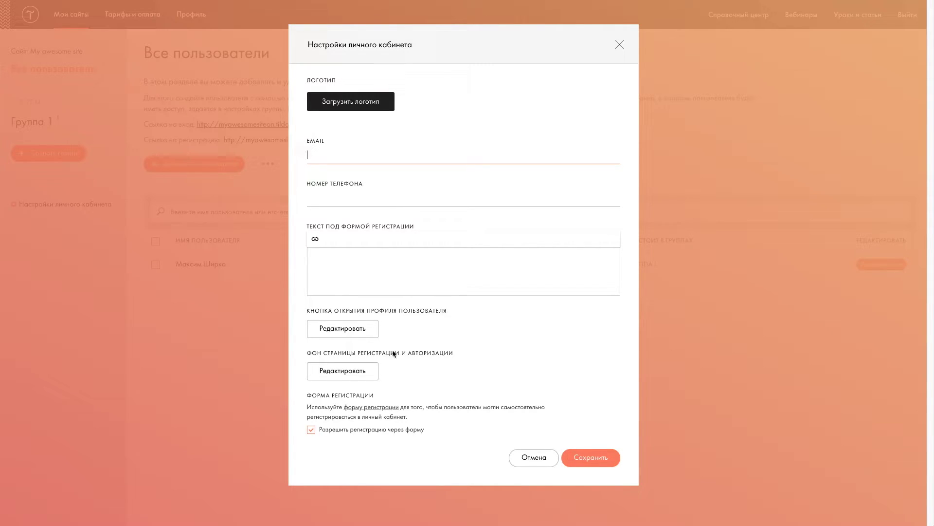
pyautogui.click(332, 375)
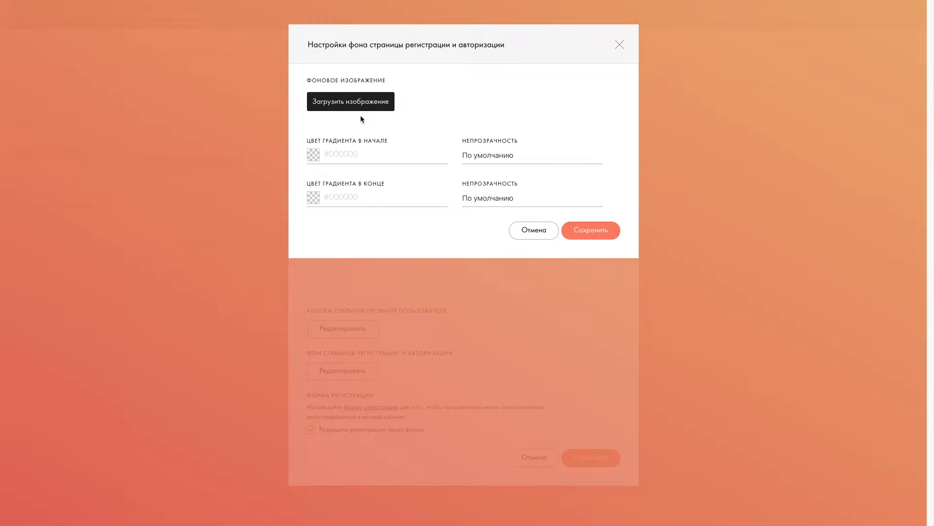
pyautogui.click(525, 227)
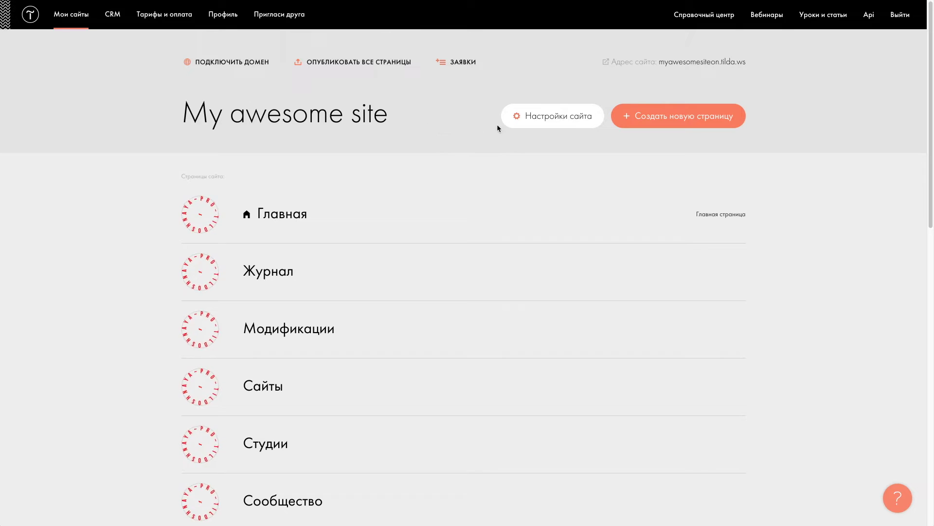
# Step: Connect the Members Area data-receiving service in the form settings of My awesome site
pyautogui.click(533, 124)
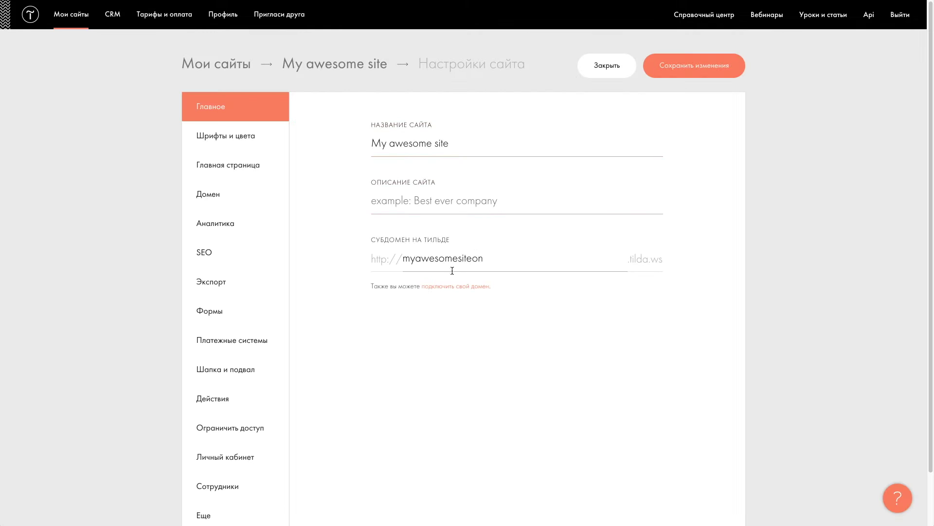
pyautogui.click(225, 321)
pyautogui.scroll(-15, 325, 242)
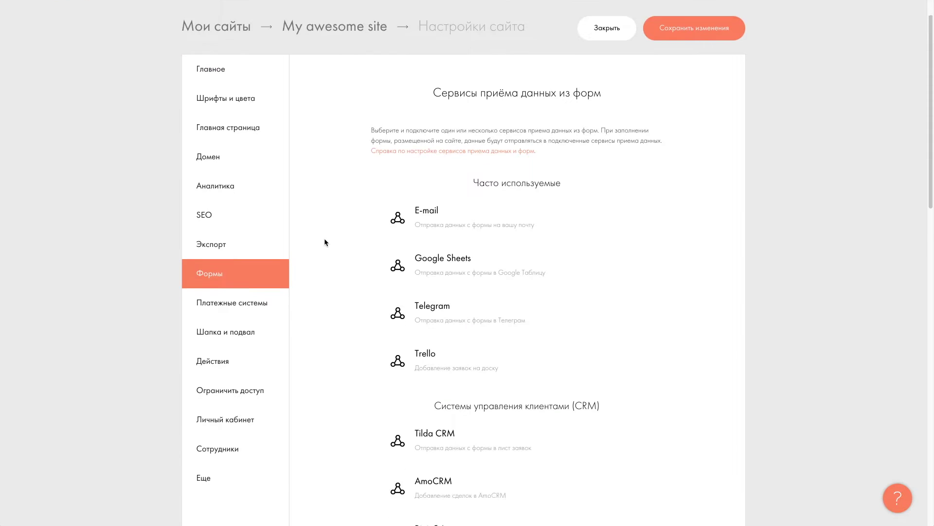
pyautogui.click(438, 428)
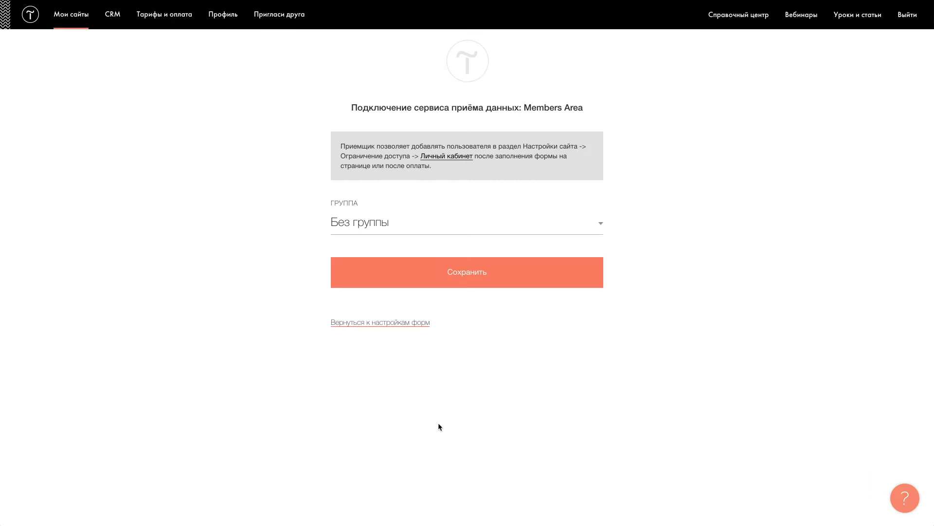
pyautogui.click(440, 271)
pyautogui.click(428, 191)
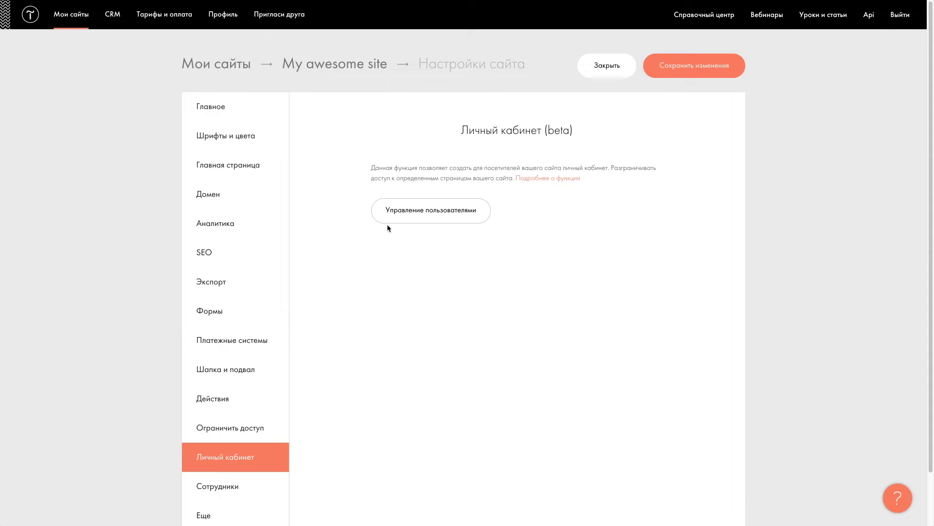
# Step: In the settings of Группа 1, select Студии as the index page and enable adding users without confirmation
pyautogui.click(400, 210)
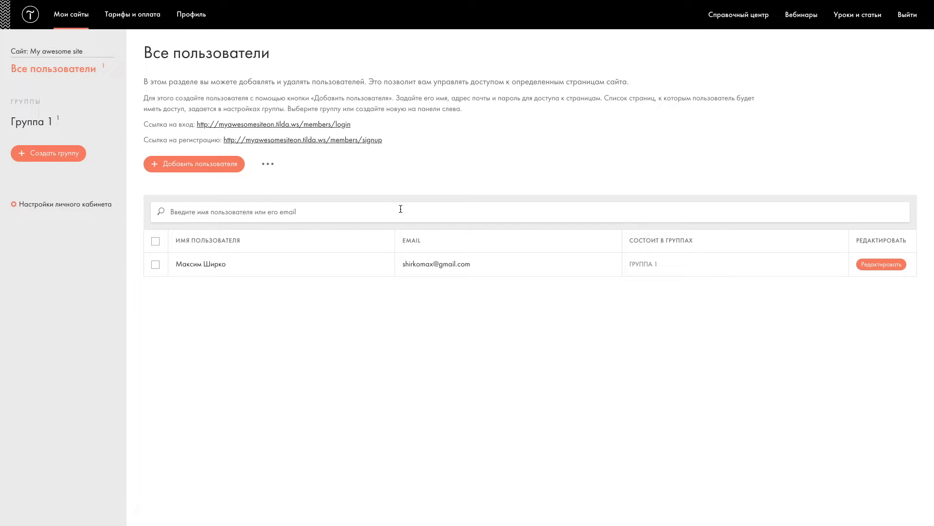
pyautogui.click(33, 124)
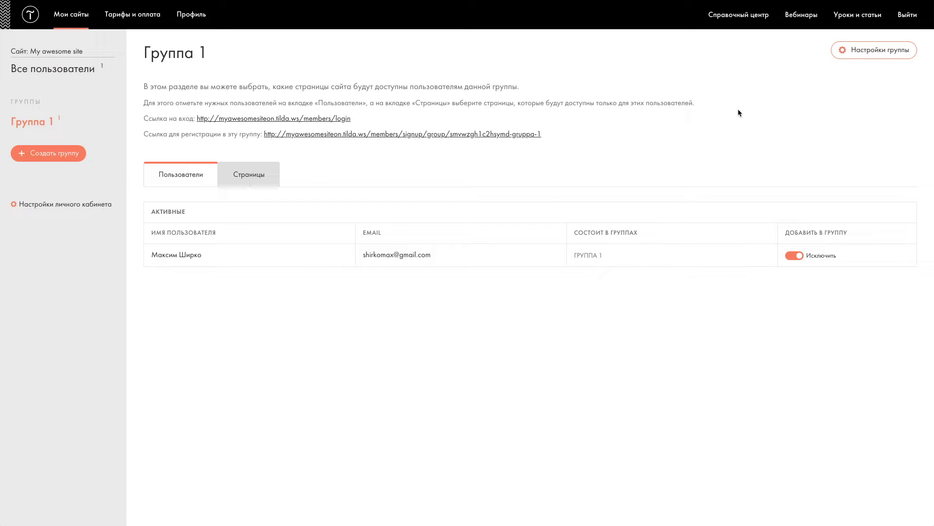
pyautogui.click(875, 56)
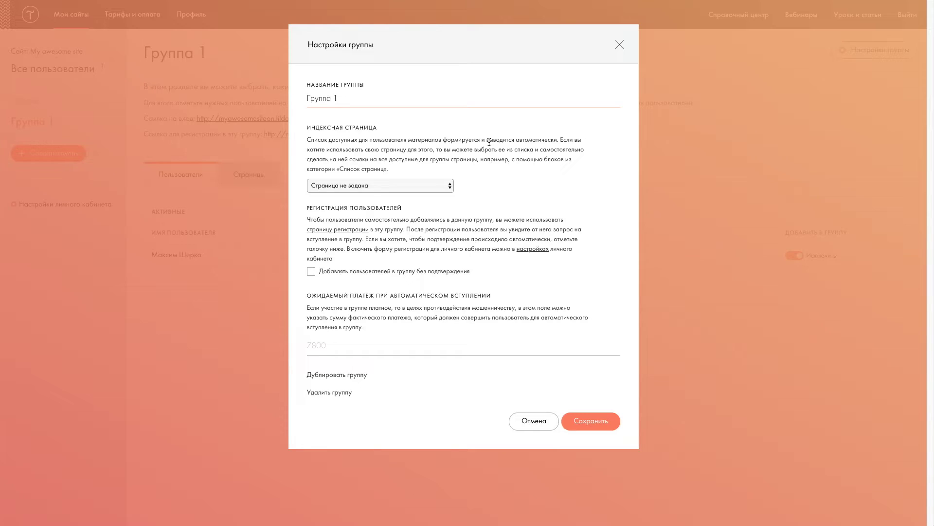
pyautogui.click(423, 185)
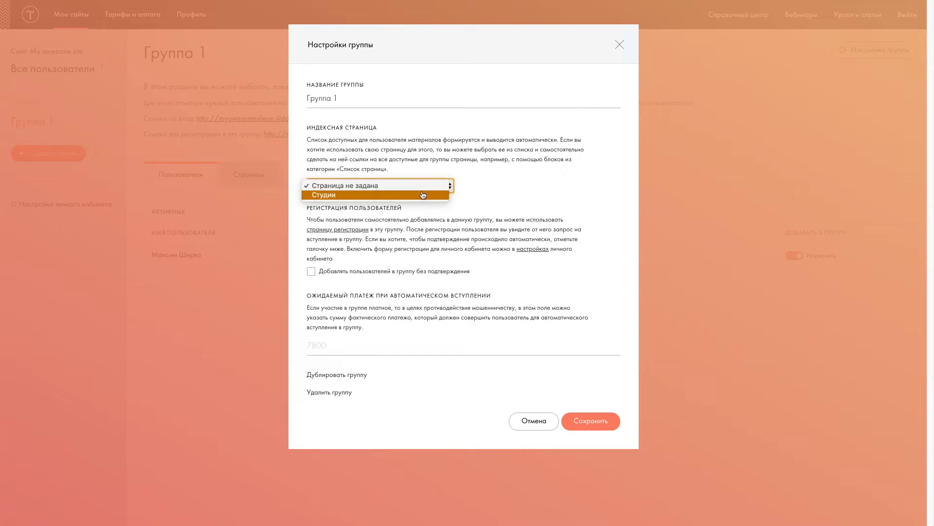
pyautogui.click(422, 195)
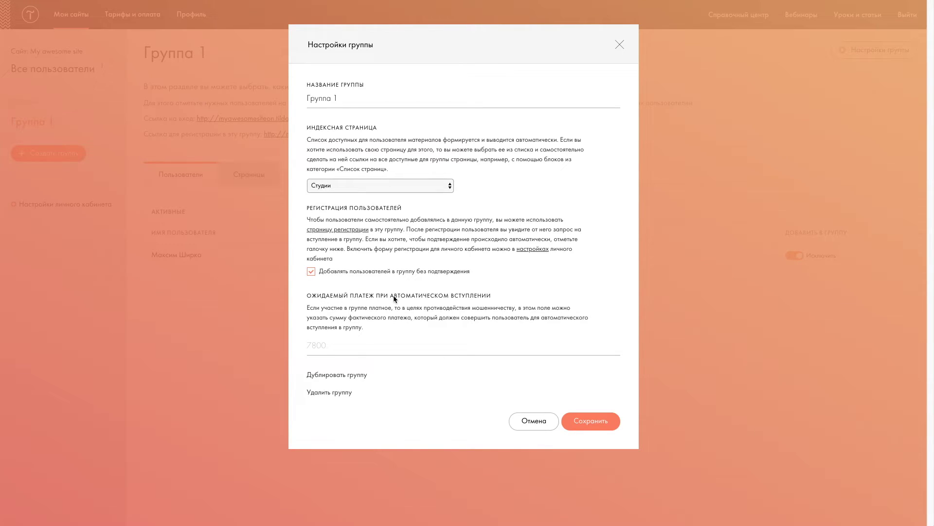
pyautogui.press('Escape')
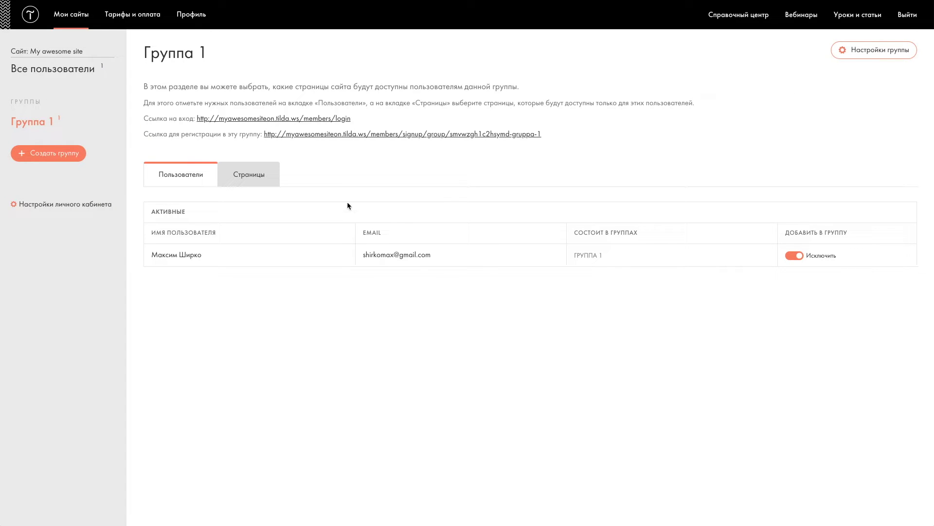
# Step: Highlight the registration link for Группа 1 and examine the residential complex A1 project page down to its documents
pyautogui.moveTo(554, 130); pyautogui.dragTo(263, 137)
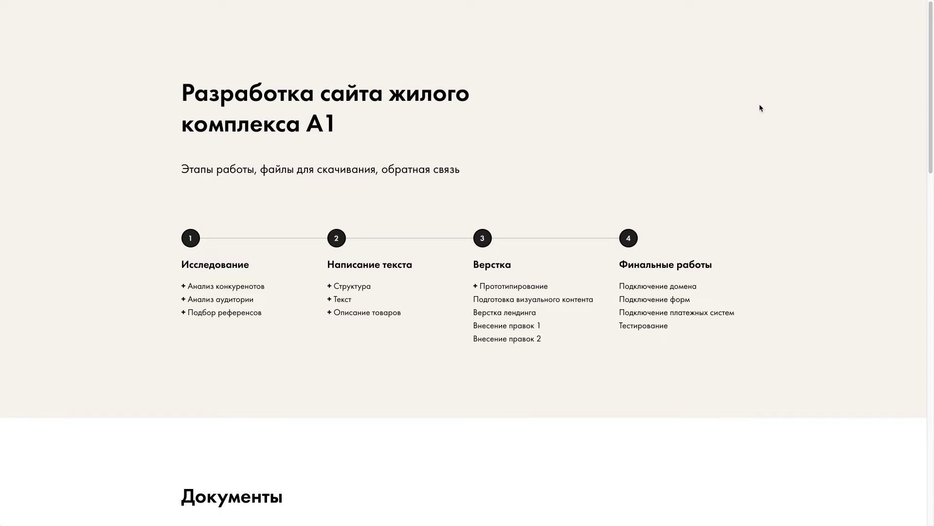
pyautogui.moveTo(366, 121); pyautogui.dragTo(394, 107)
pyautogui.click(394, 107)
pyautogui.scroll(-5, 332, 268)
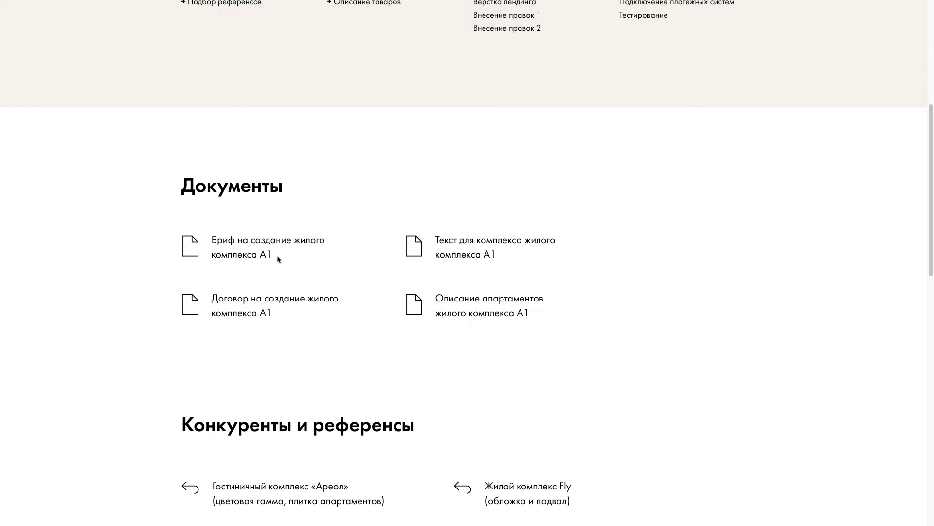
# Step: Examine the competitors, site pages and feedback form sections of the residential complex A1 project page, then return through its documents
pyautogui.scroll(-5, 277, 255)
pyautogui.scroll(-2, 387, 205)
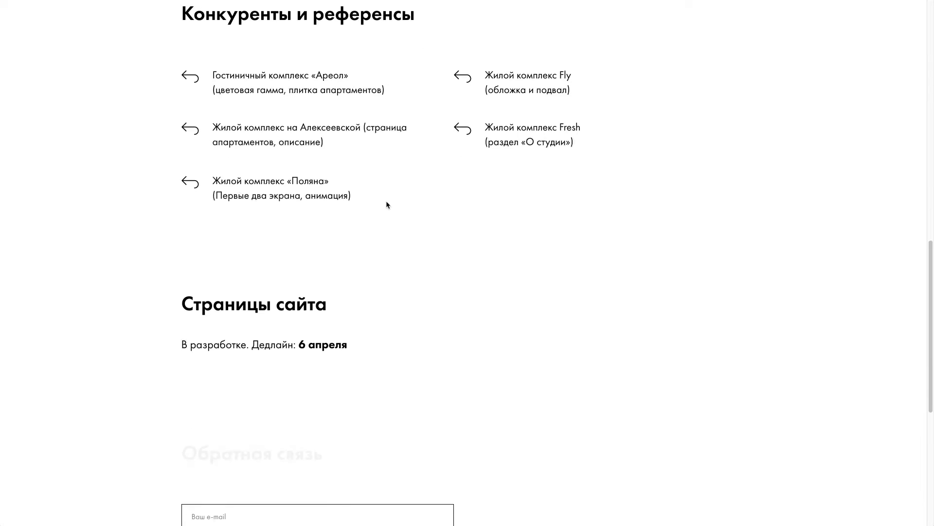
pyautogui.scroll(-5, 387, 205)
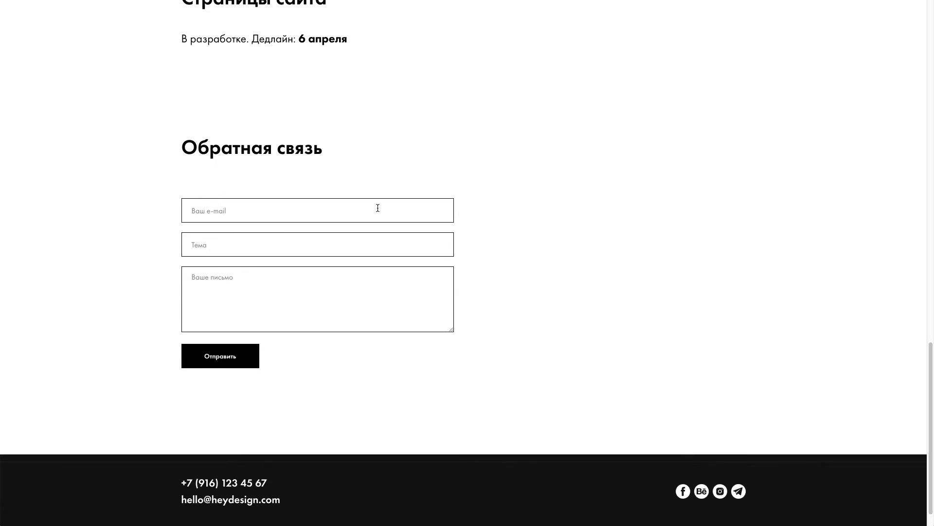
pyautogui.scroll(9, 460, 229)
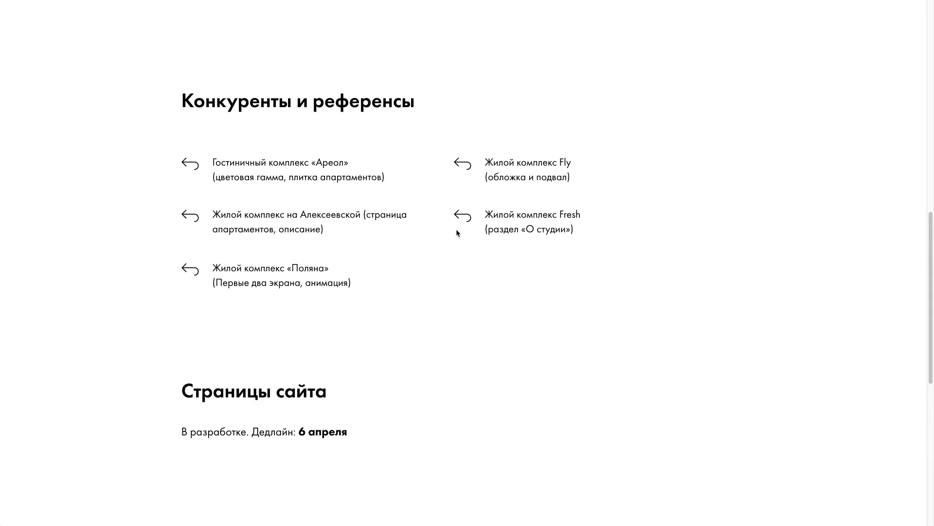
pyautogui.scroll(4, 457, 234)
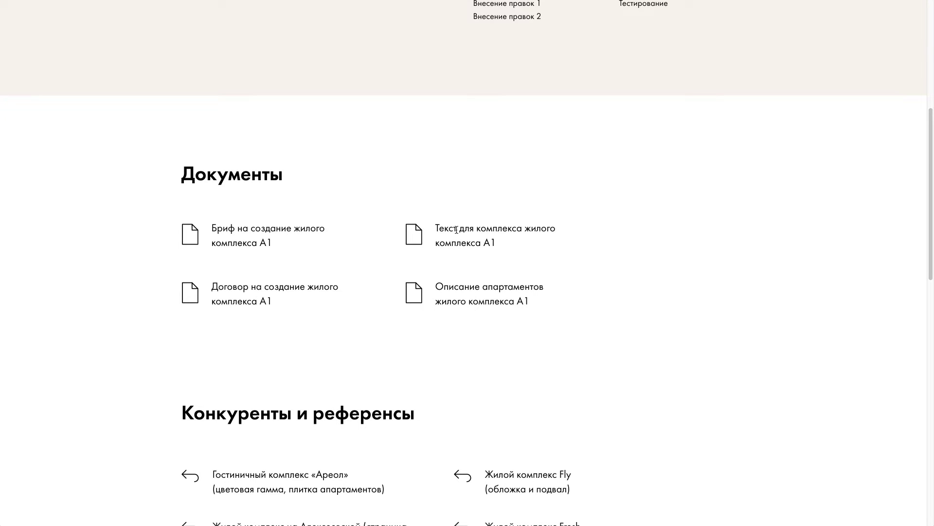
pyautogui.scroll(7, 456, 229)
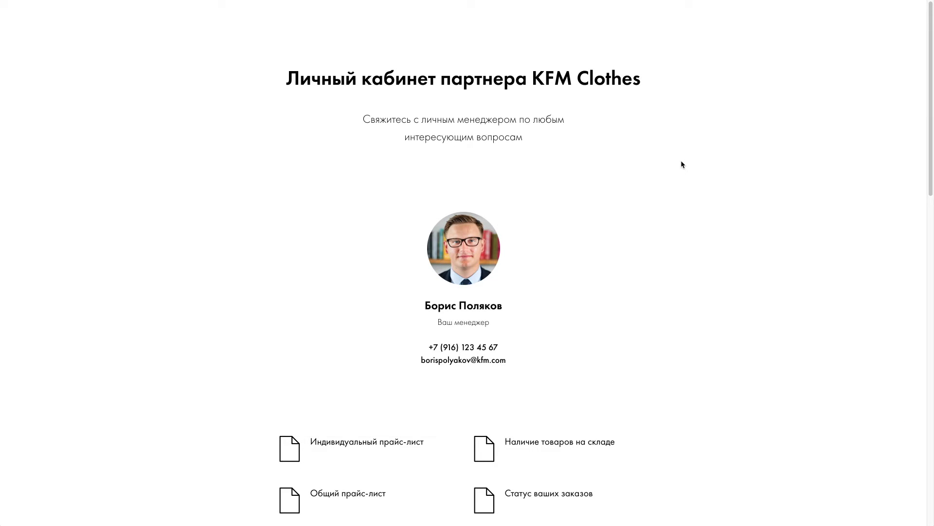
# Step: Examine the KFM Clothes partner account page, including the manager's contact block, price lists and links, and the company news
pyautogui.scroll(-3, 682, 164)
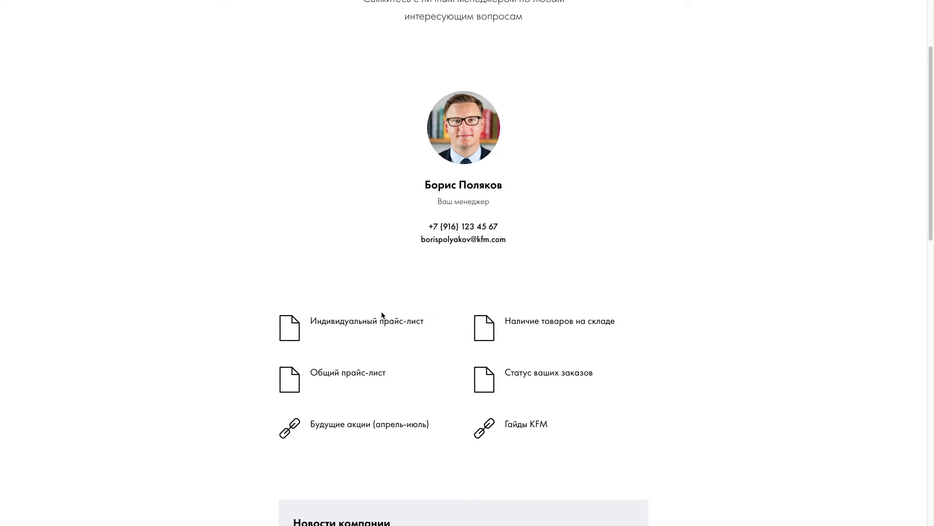
pyautogui.scroll(1, 382, 315)
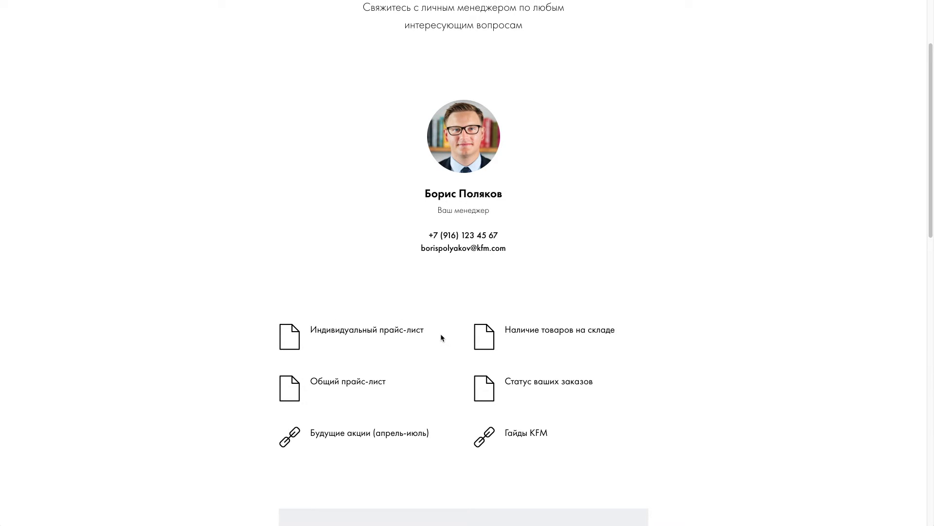
pyautogui.scroll(-4, 440, 335)
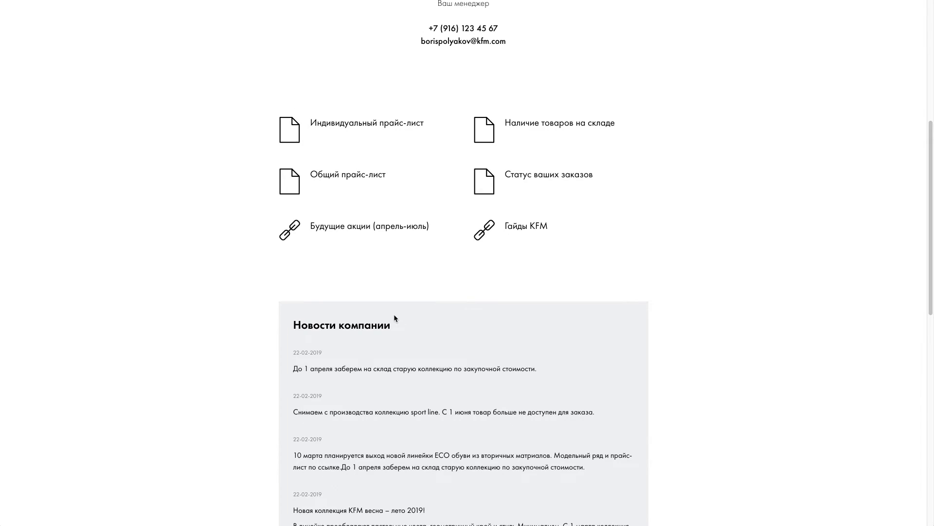
pyautogui.scroll(-2, 435, 302)
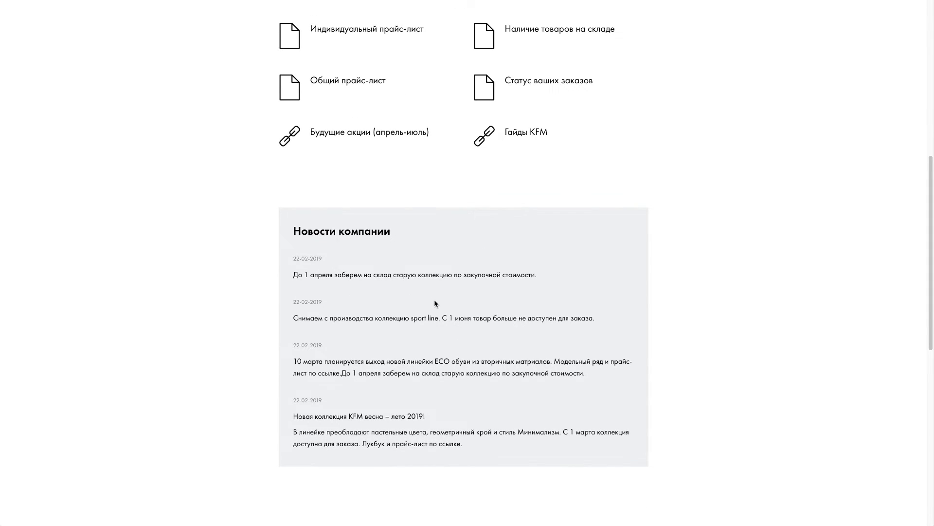
pyautogui.scroll(-8, 434, 299)
pyautogui.scroll(11, 434, 300)
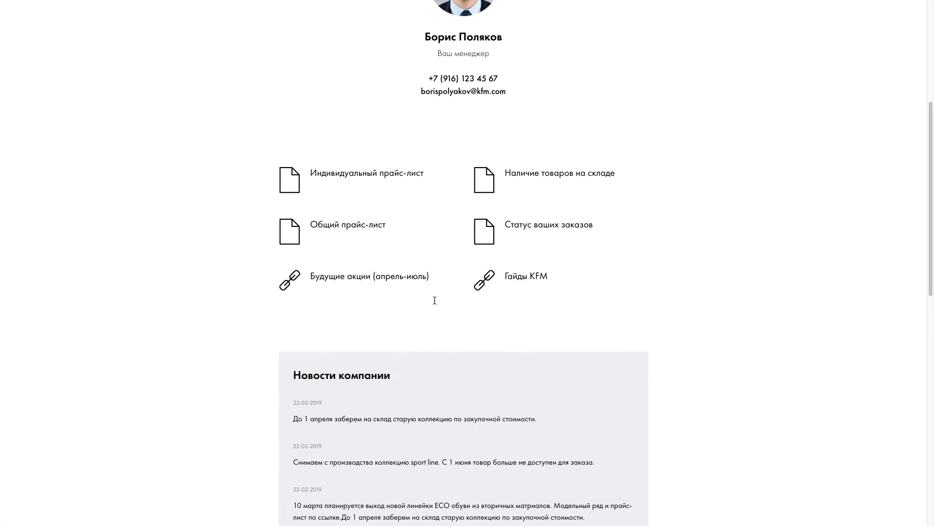
pyautogui.scroll(4, 560, 256)
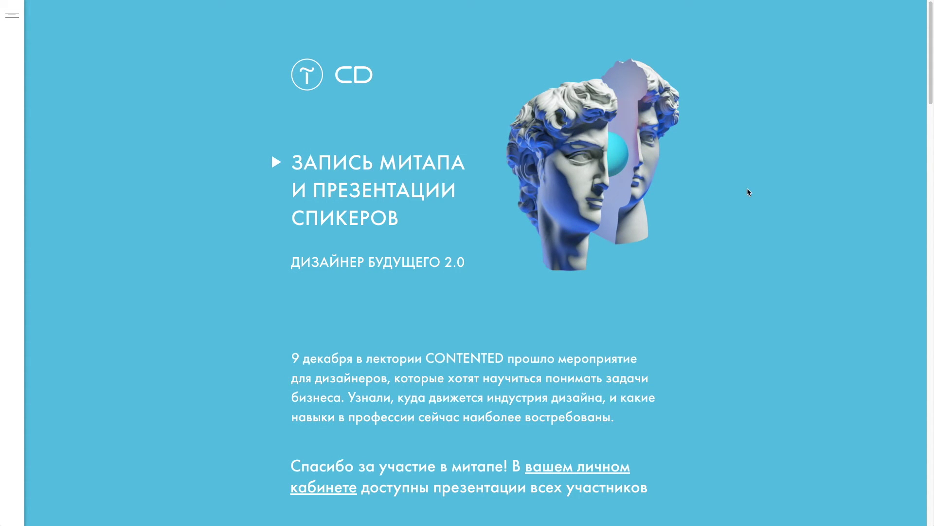
# Step: Look through the «Дизайнер будущего 2.0» meetup page with its speaker recordings and the Pro-Tildoshnaya course page's list of streams and assignments
pyautogui.scroll(-9, 748, 191)
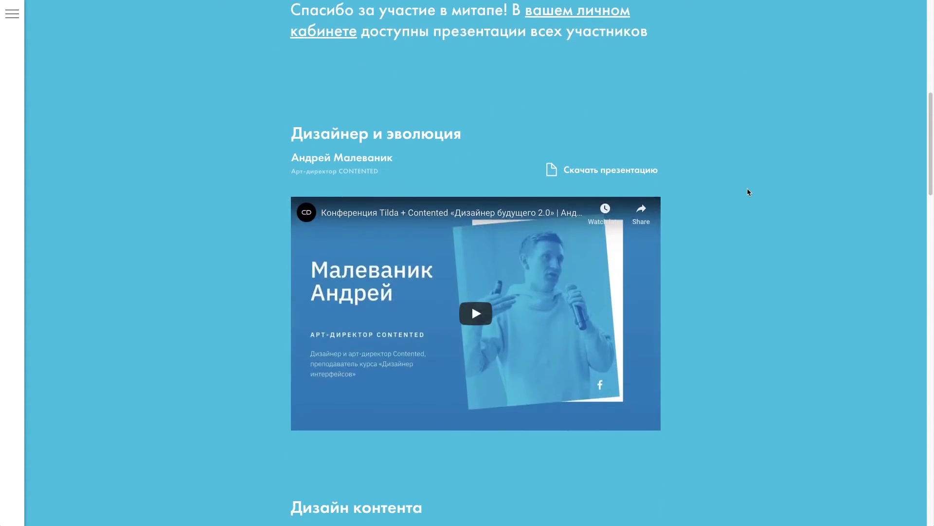
pyautogui.scroll(-8, 748, 191)
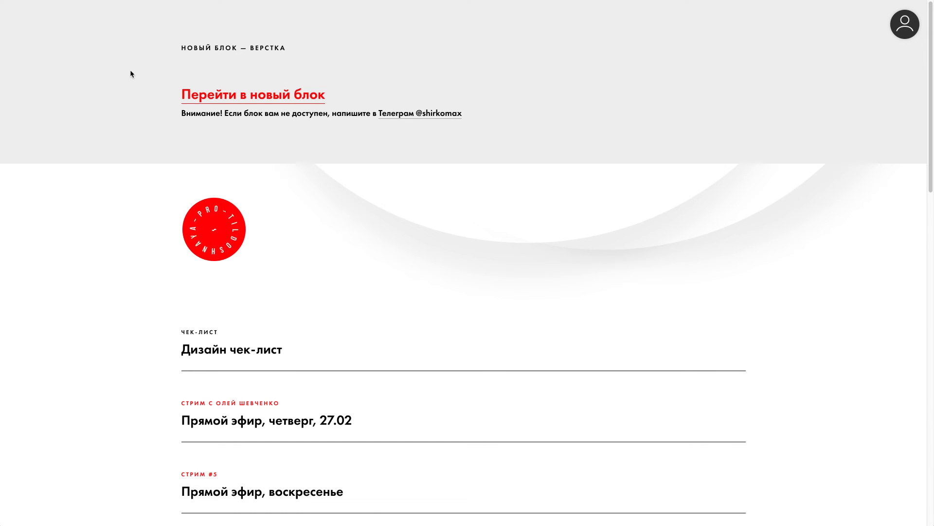
pyautogui.scroll(2, 135, 128)
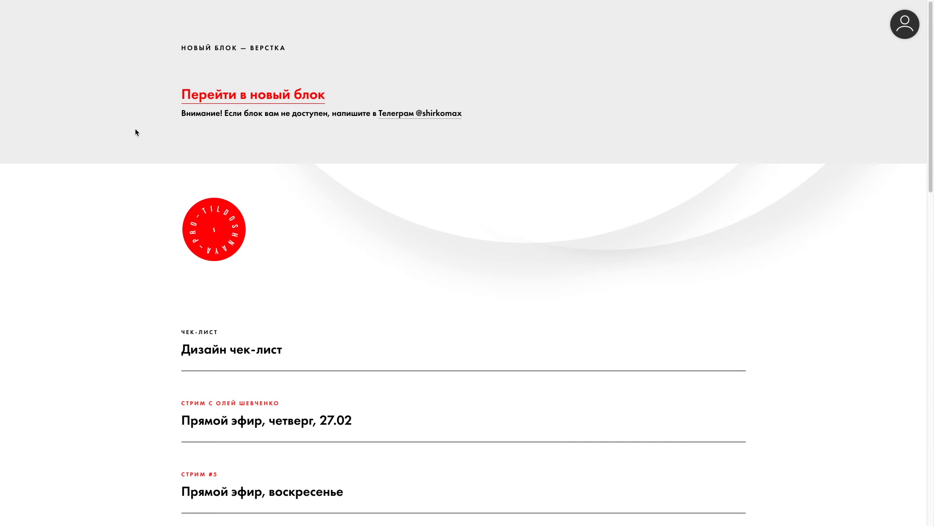
pyautogui.scroll(-5, 135, 129)
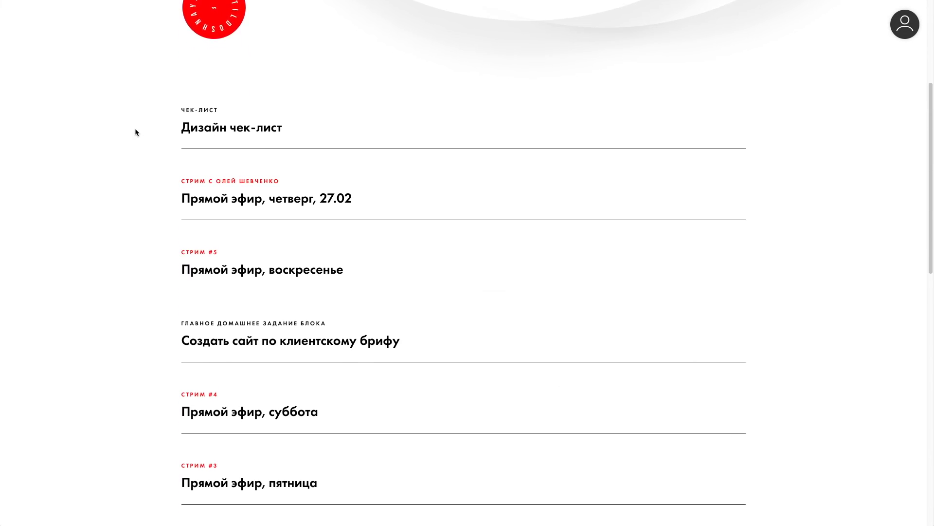
pyautogui.scroll(-7, 135, 127)
pyautogui.scroll(-7, 135, 128)
pyautogui.scroll(1, 199, 250)
# Step: Open the Типографика lesson and examine its videos, additional materials, homework and lesson completion mark
pyautogui.click(200, 252)
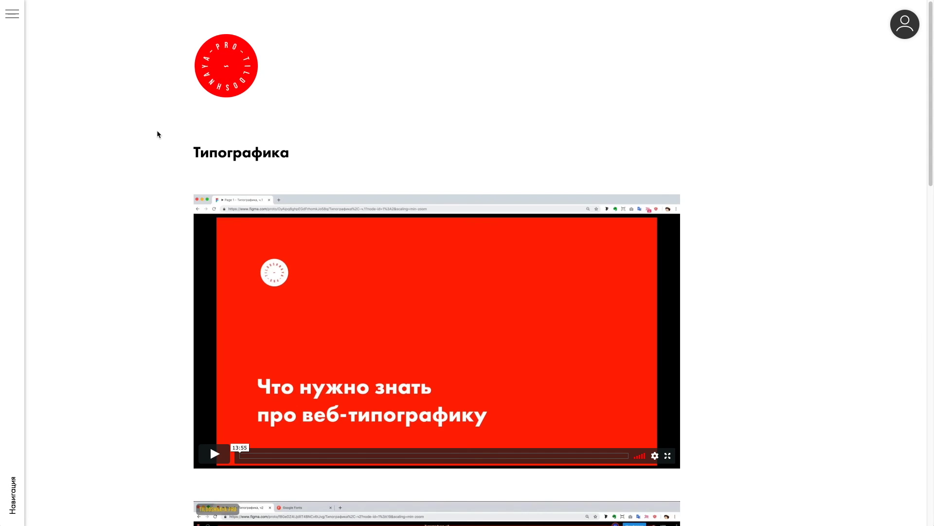
pyautogui.scroll(-11, 155, 130)
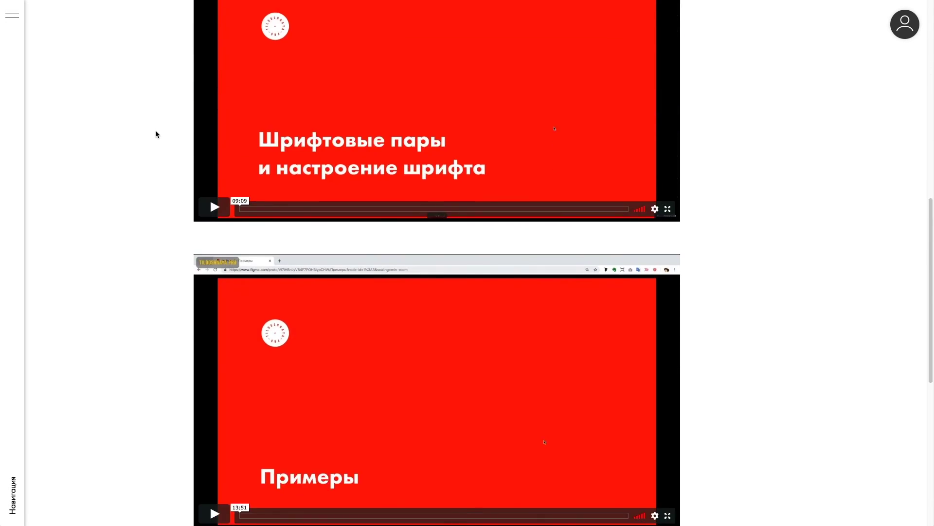
pyautogui.scroll(-8, 155, 130)
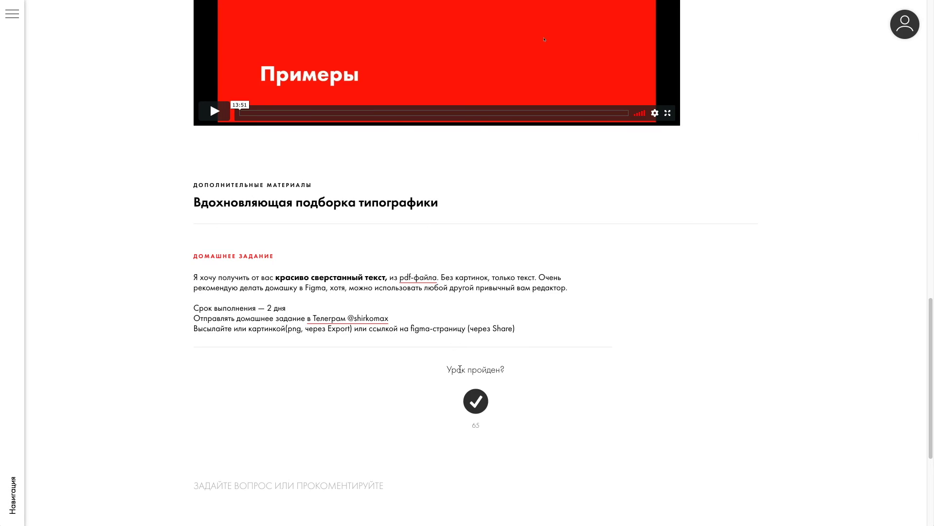